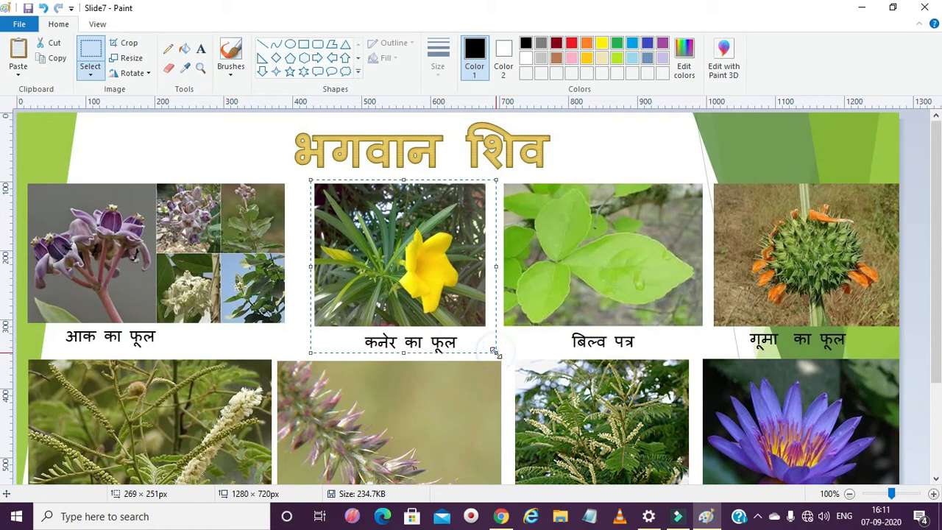
{"action": "left_click", "coordinate": [99, 74]}
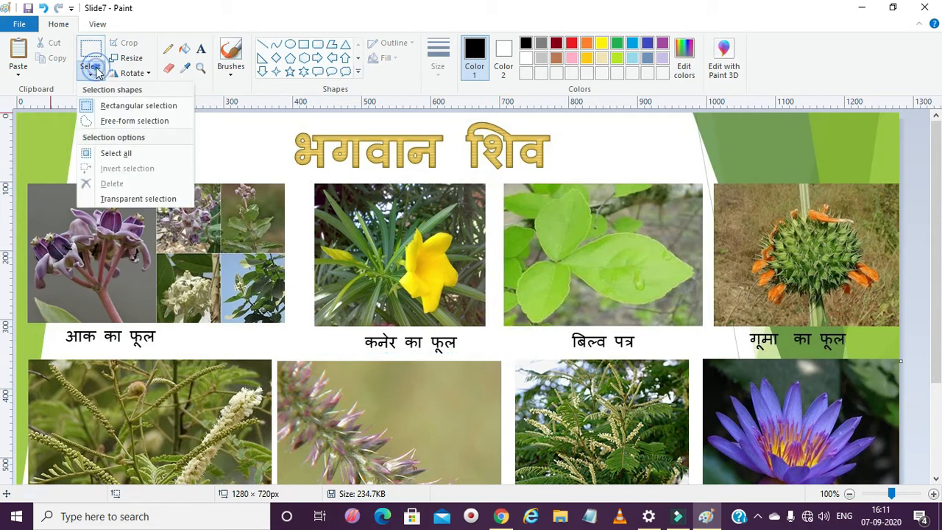
{"action": "left_click", "coordinate": [95, 75]}
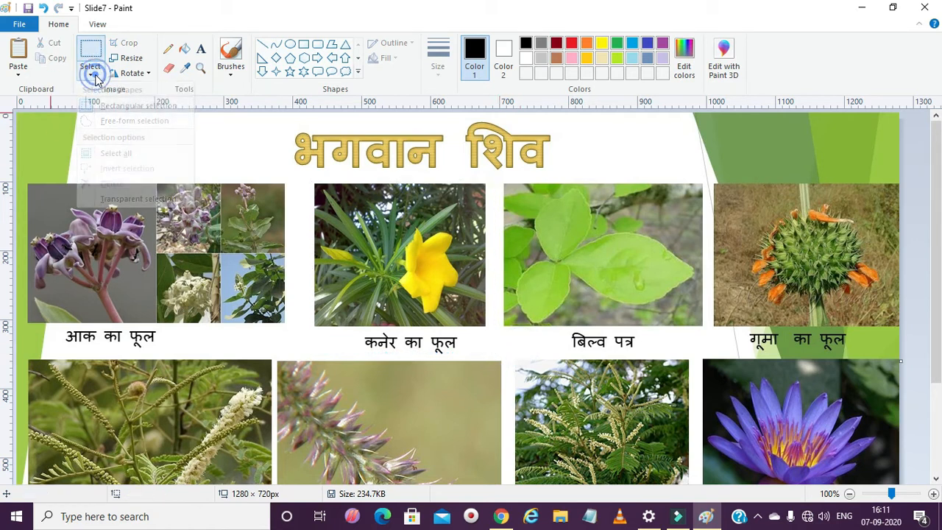
{"action": "left_click", "coordinate": [132, 75]}
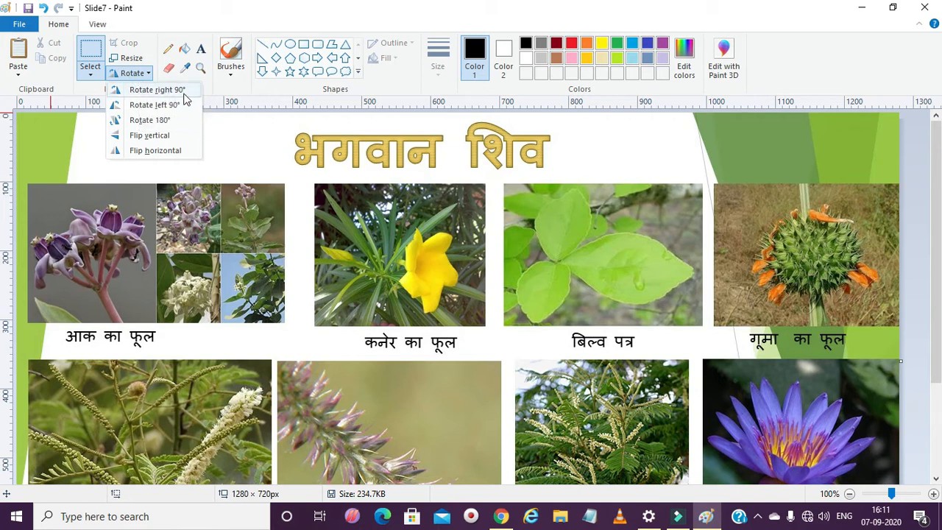
{"action": "left_click", "coordinate": [281, 162]}
- Make a rectangular selection around the yellow कनेर का फूल picture, about 270 × 236 px, and rotate it right 90°
{"action": "left_click_drag", "start_coordinate": [306, 178], "coordinate": [492, 341]}
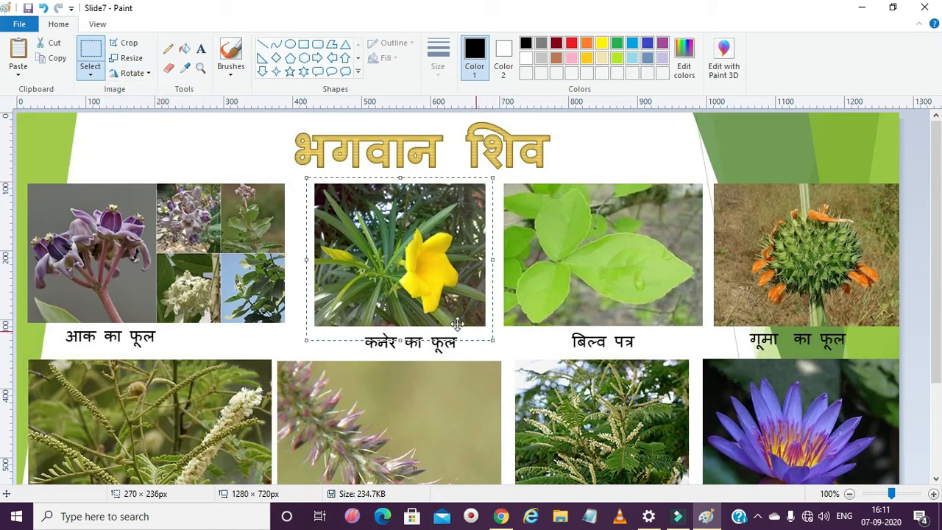
{"action": "left_click", "coordinate": [144, 76]}
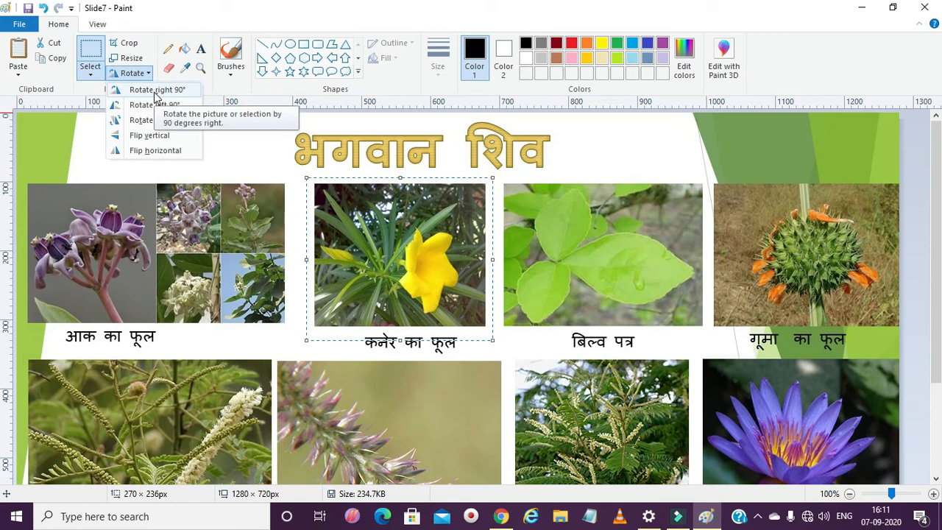
{"action": "left_click", "coordinate": [156, 89]}
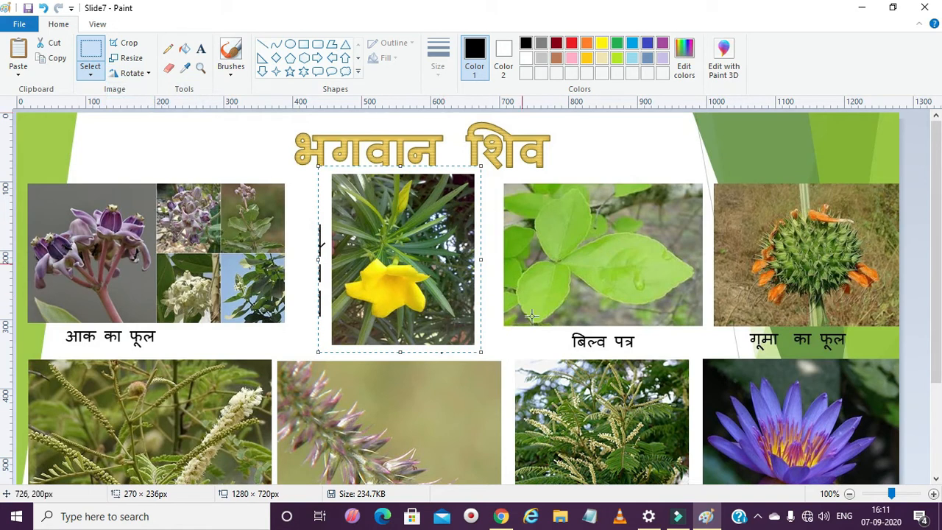
- Rotate the selected yellow flower picture left 90°, followed by a 180° rotation
{"action": "left_click", "coordinate": [131, 73]}
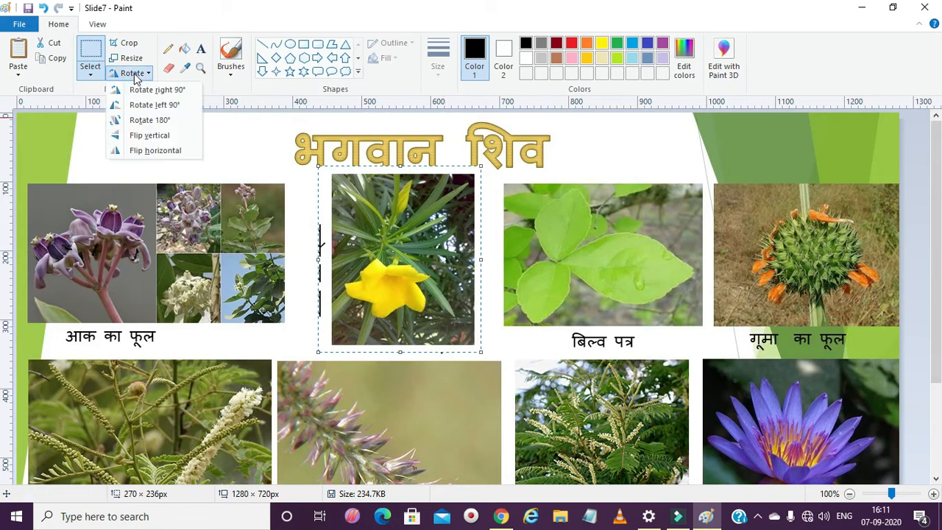
{"action": "left_click", "coordinate": [155, 106]}
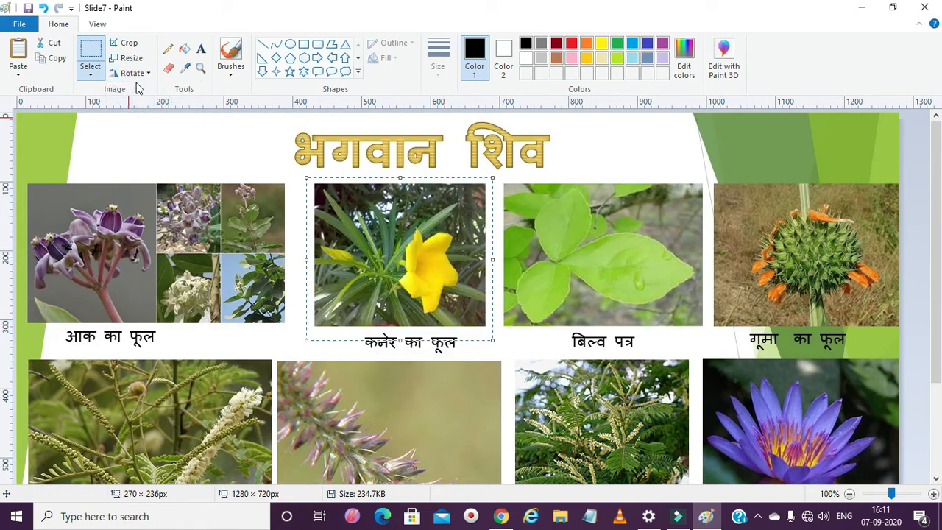
{"action": "left_click", "coordinate": [132, 73]}
{"action": "left_click", "coordinate": [145, 133]}
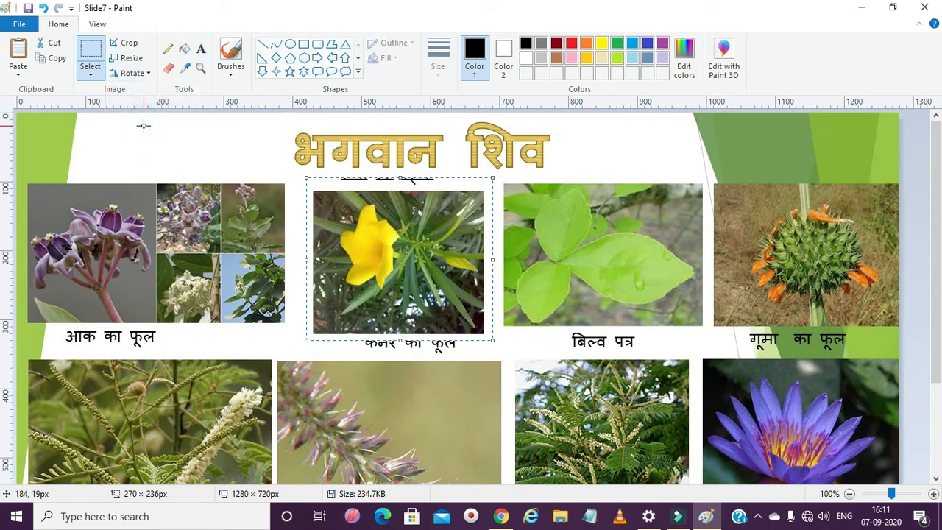
- Flip the selected yellow flower picture vertically and also horizontally
{"action": "left_click", "coordinate": [131, 73]}
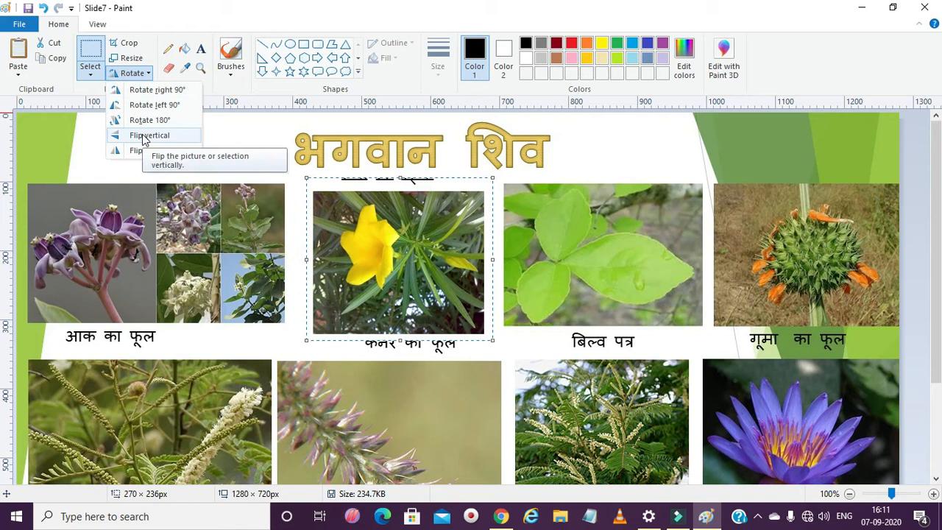
{"action": "left_click", "coordinate": [145, 136]}
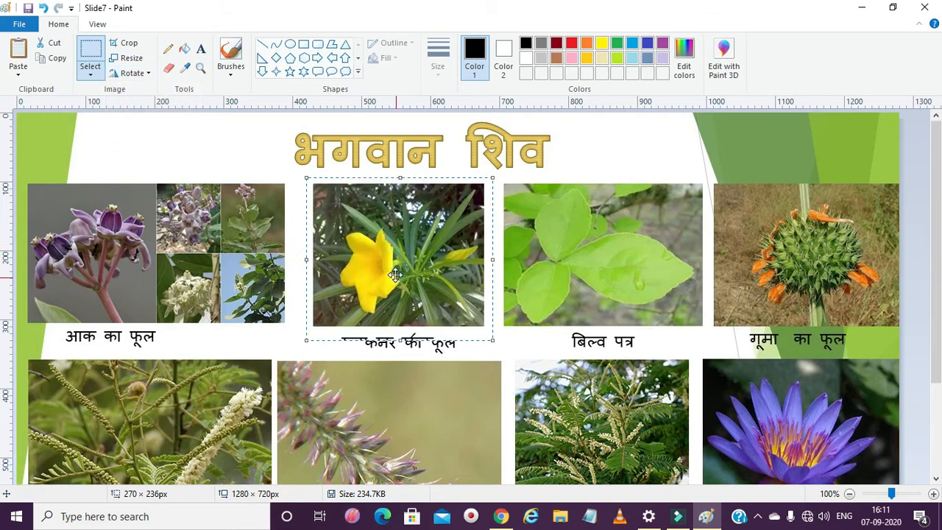
{"action": "left_click", "coordinate": [134, 73]}
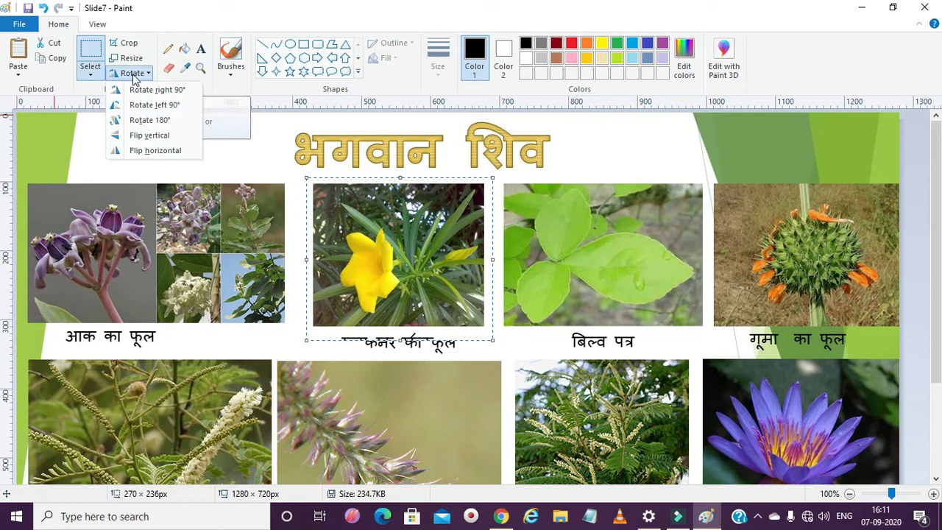
{"action": "left_click", "coordinate": [148, 150]}
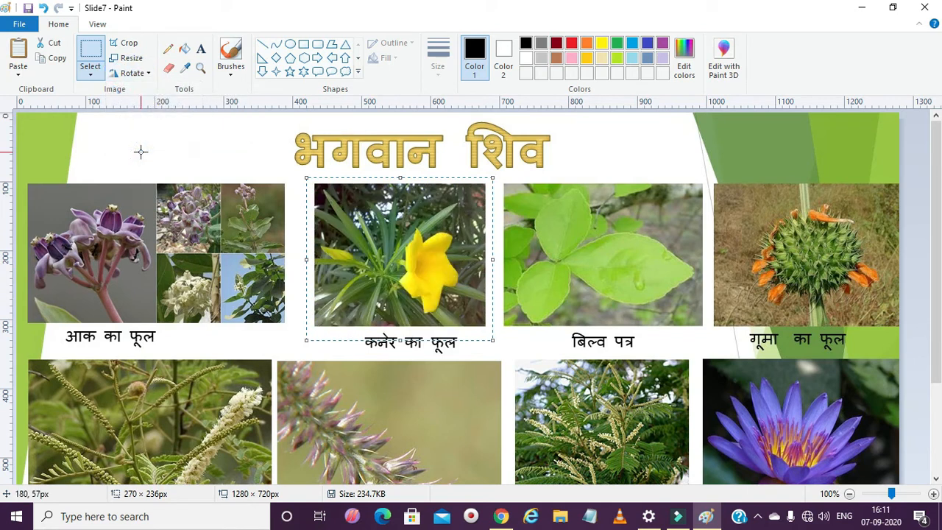
{"action": "left_click", "coordinate": [132, 73]}
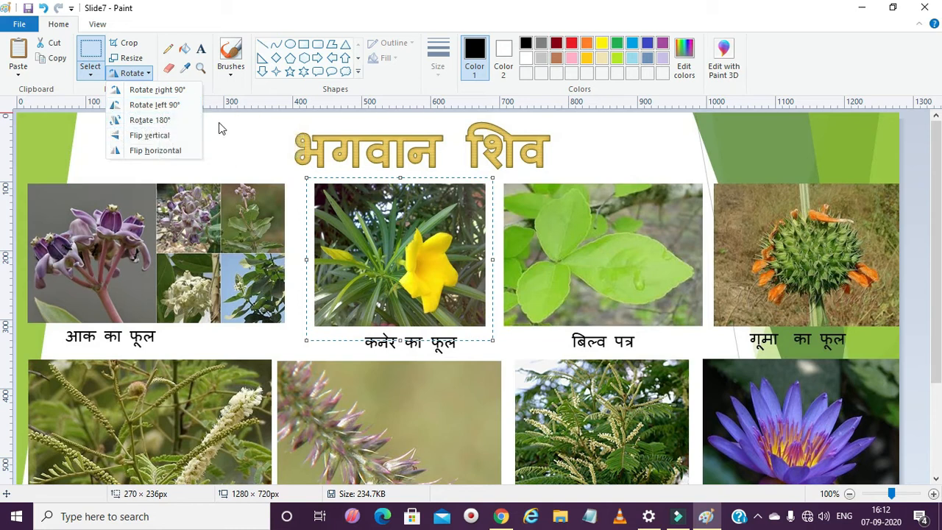
{"action": "left_click", "coordinate": [219, 126]}
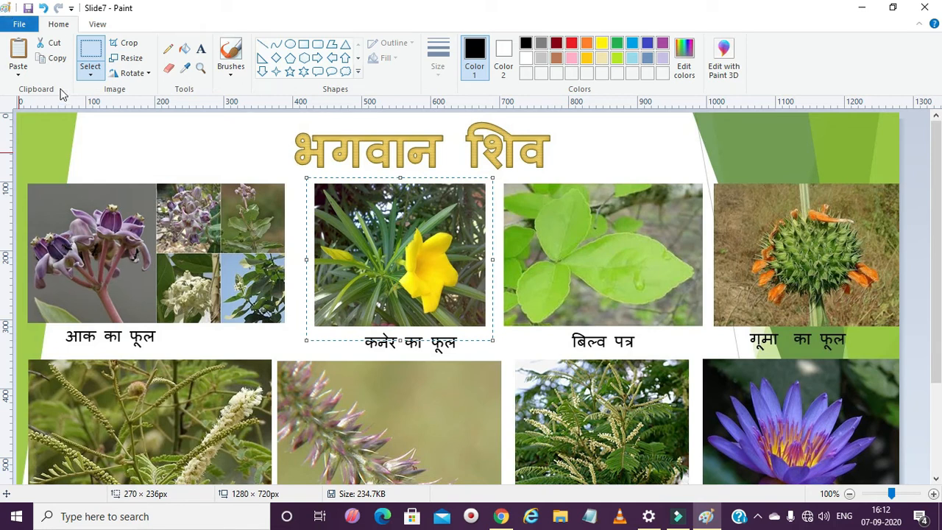
- Outline the large purple flower cluster in the आक का फूल picture with a free-form selection and cut it out
{"action": "left_click", "coordinate": [100, 81]}
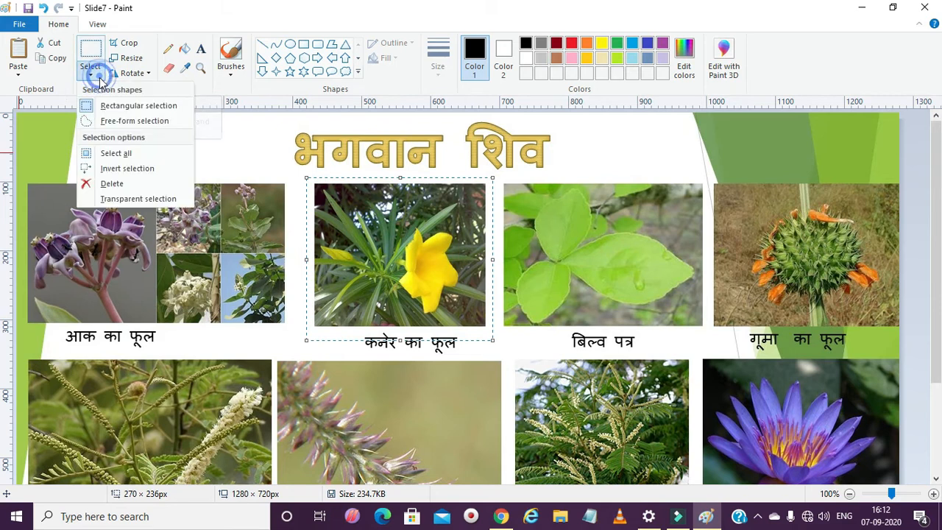
{"action": "left_click", "coordinate": [110, 123]}
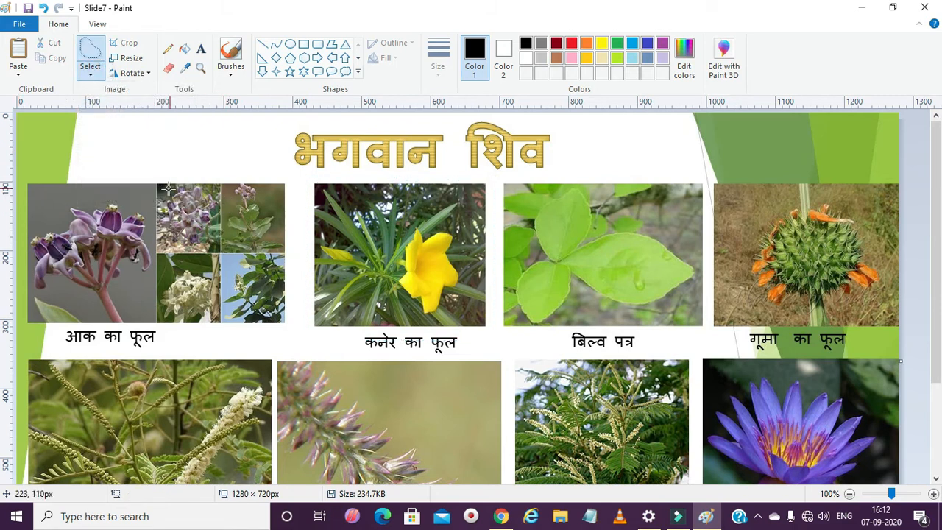
{"action": "mouse_move", "coordinate": [116, 207]}
{"action": "left_mouse_down"}
{"action": "mouse_move", "coordinate": [92, 200]}
{"action": "mouse_move", "coordinate": [50, 219]}
{"action": "mouse_move", "coordinate": [31, 251]}
{"action": "mouse_move", "coordinate": [74, 284]}
{"action": "mouse_move", "coordinate": [148, 266]}
{"action": "mouse_move", "coordinate": [147, 222]}
{"action": "mouse_move", "coordinate": [97, 206]}
{"action": "left_mouse_up"}
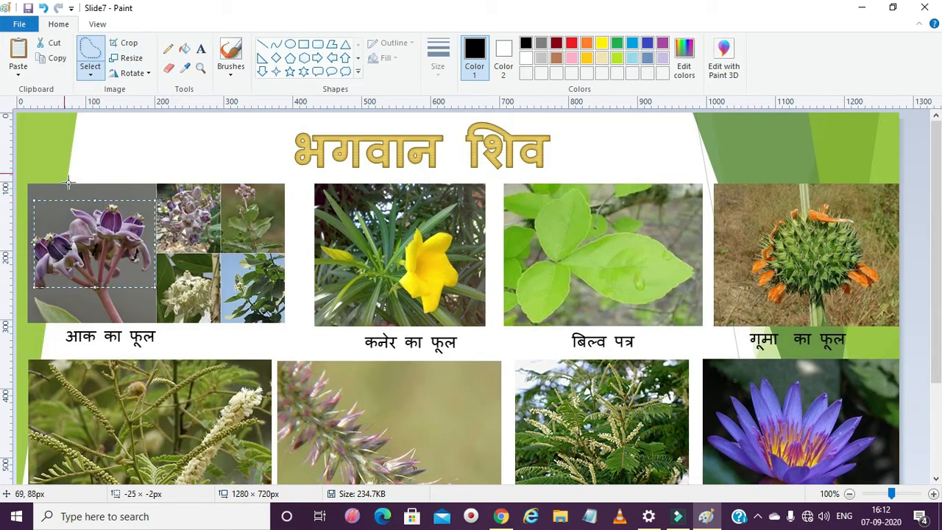
{"action": "left_click", "coordinate": [53, 45]}
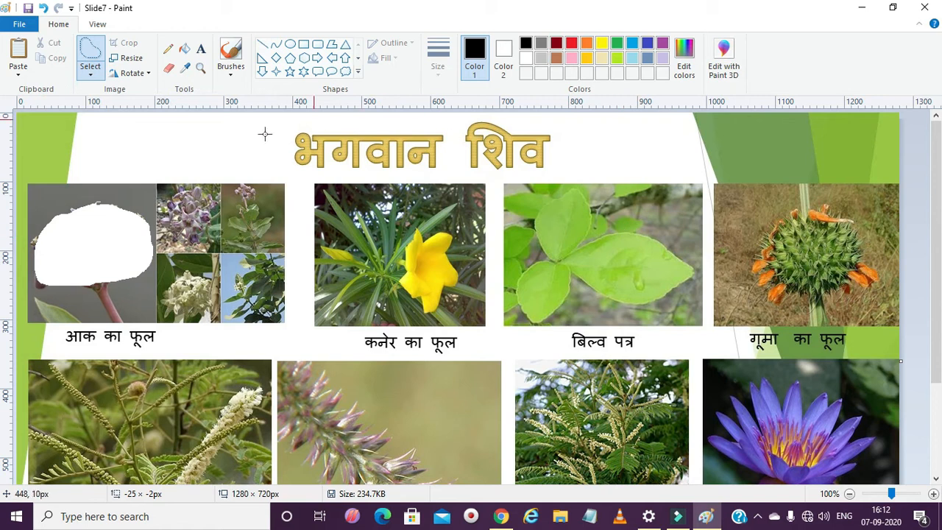
- Paste the cut purple flower cluster and move it above the pictures, to the right of the भगवान शिव title
{"action": "left_click", "coordinate": [99, 149]}
{"action": "left_click", "coordinate": [18, 55]}
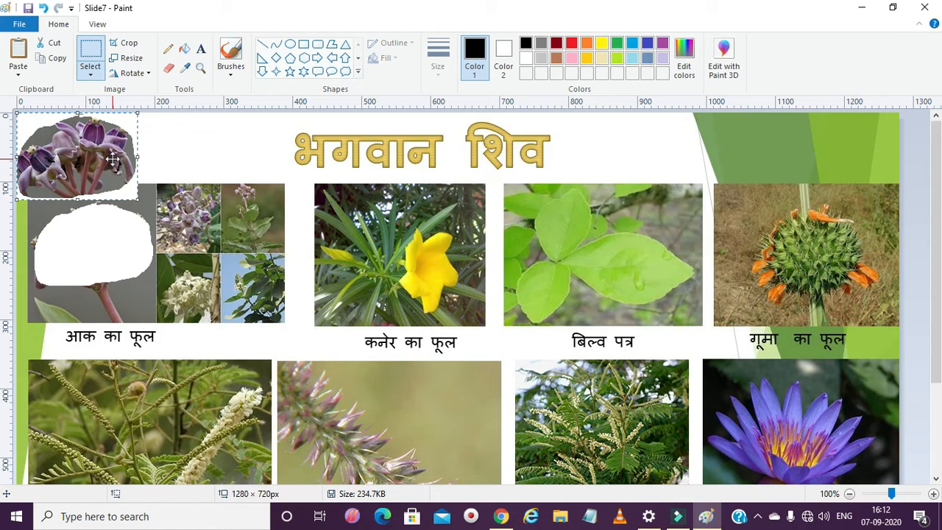
{"action": "left_click_drag", "start_coordinate": [112, 159], "coordinate": [666, 163]}
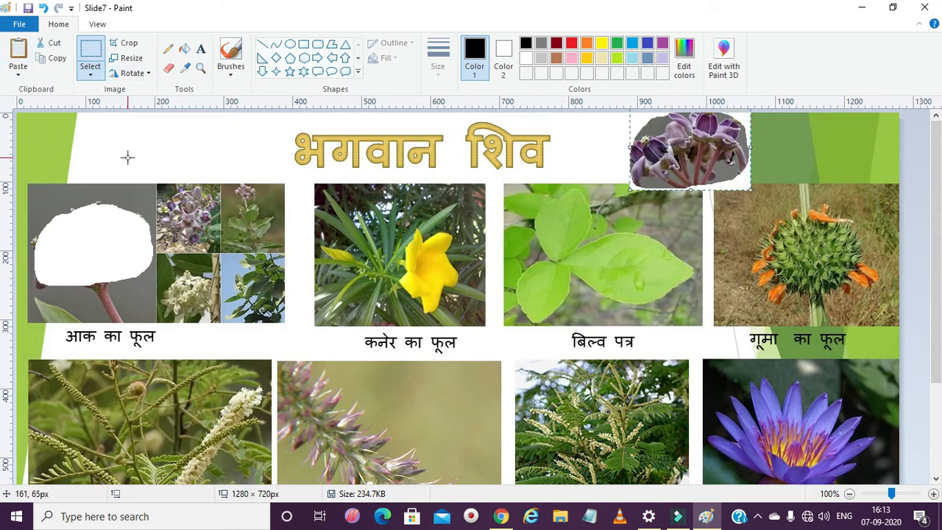
- Undo the pasting and cutting of the purple flower cluster
{"action": "key", "text": "ctrl+z"}
{"action": "key", "text": "ctrl+z"}
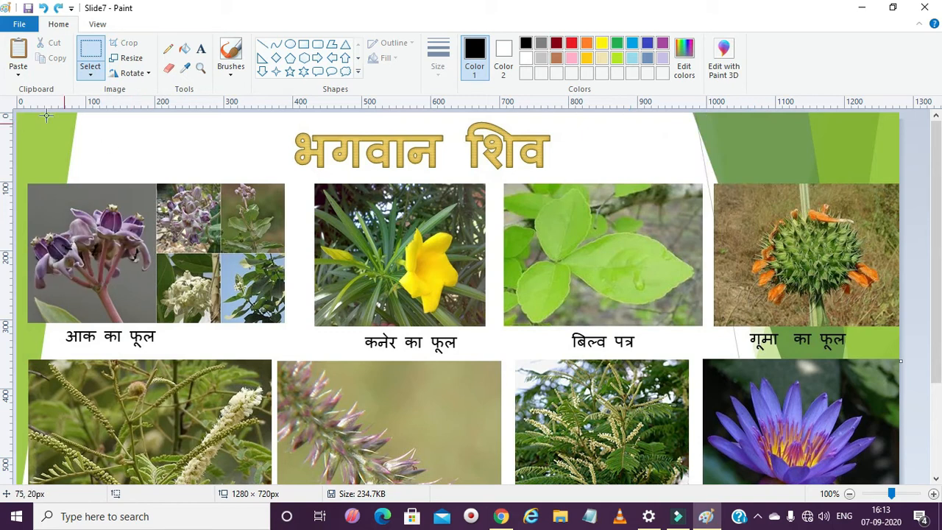
- Outline the purple flower cluster in the आक का फूल picture with a free-form selection and copy it
{"action": "left_click", "coordinate": [90, 74]}
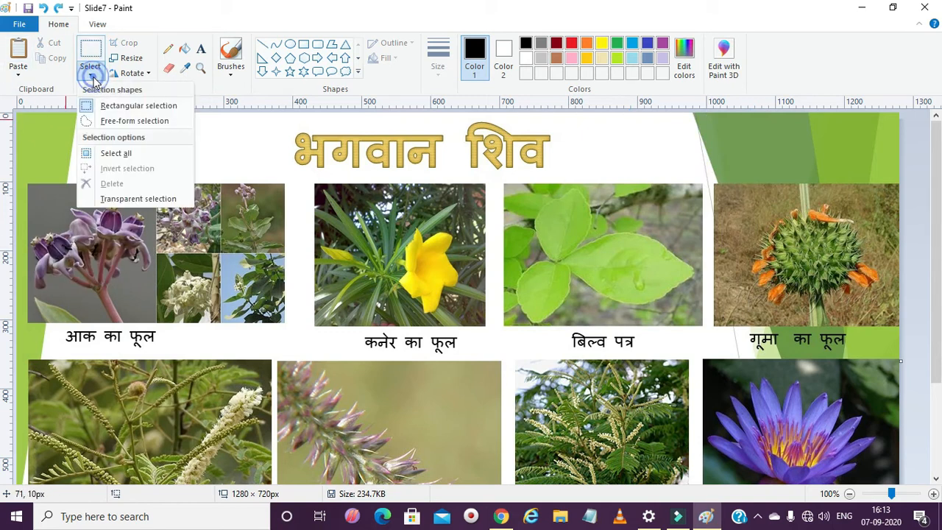
{"action": "left_click", "coordinate": [115, 122]}
{"action": "mouse_move", "coordinate": [33, 230]}
{"action": "left_mouse_down"}
{"action": "mouse_move", "coordinate": [130, 202]}
{"action": "mouse_move", "coordinate": [151, 271]}
{"action": "mouse_move", "coordinate": [96, 295]}
{"action": "mouse_move", "coordinate": [40, 301]}
{"action": "mouse_move", "coordinate": [24, 283]}
{"action": "mouse_move", "coordinate": [33, 224]}
{"action": "left_mouse_up"}
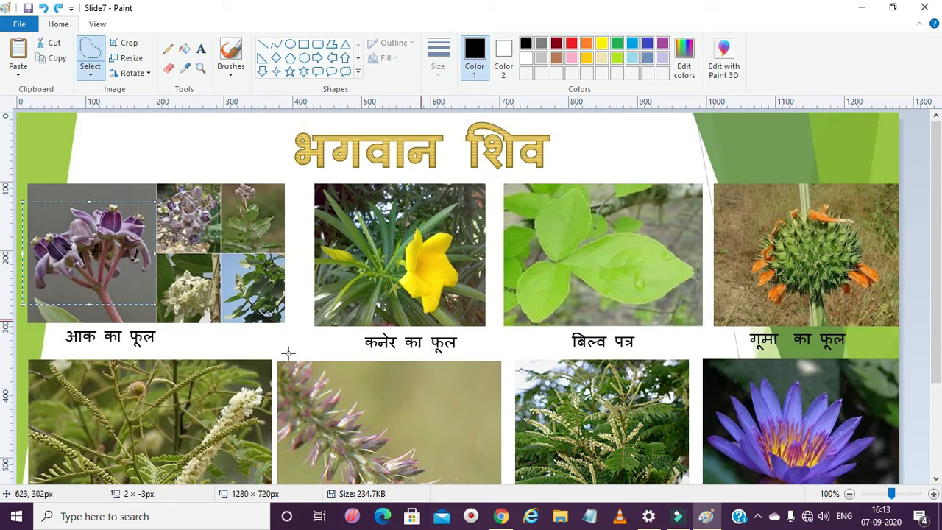
{"action": "left_click", "coordinate": [47, 65]}
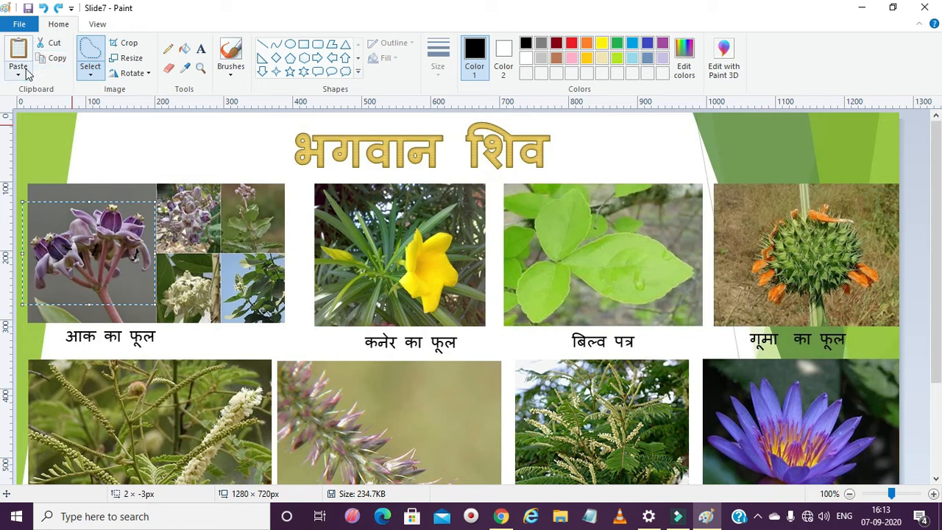
- Paste the copied purple flower cluster and place it over the गूमा का फूल picture
{"action": "left_click", "coordinate": [18, 74]}
{"action": "left_click", "coordinate": [33, 99]}
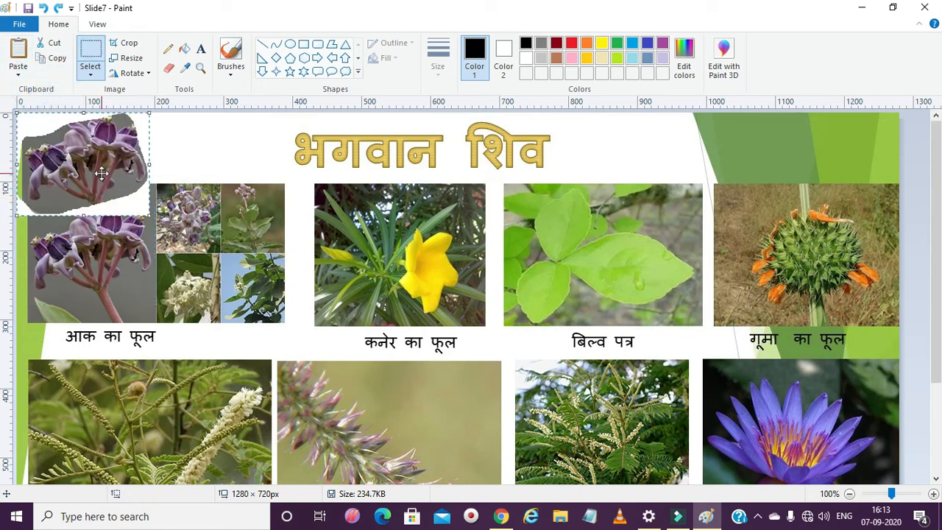
{"action": "left_click_drag", "start_coordinate": [101, 173], "coordinate": [793, 279]}
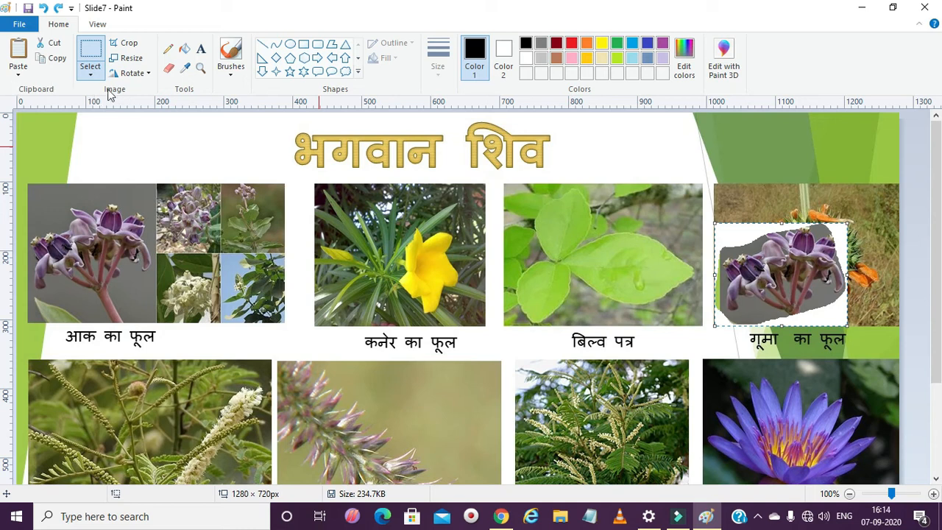
{"action": "left_click", "coordinate": [145, 74]}
{"action": "left_click", "coordinate": [145, 74]}
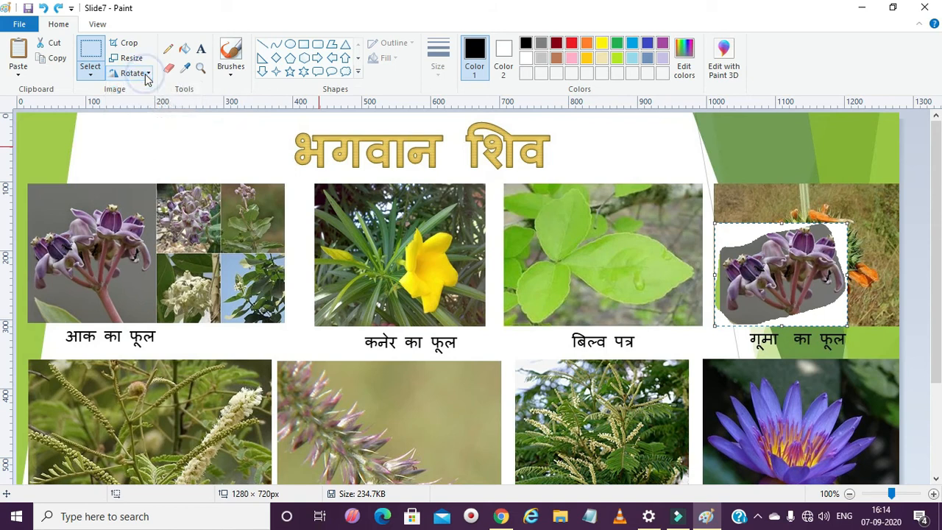
{"action": "left_click", "coordinate": [94, 74]}
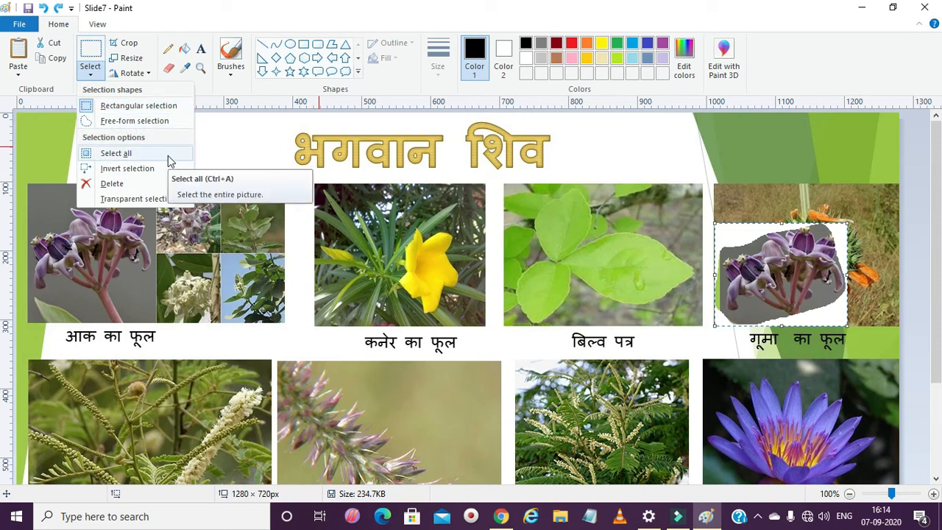
{"action": "left_click", "coordinate": [233, 158]}
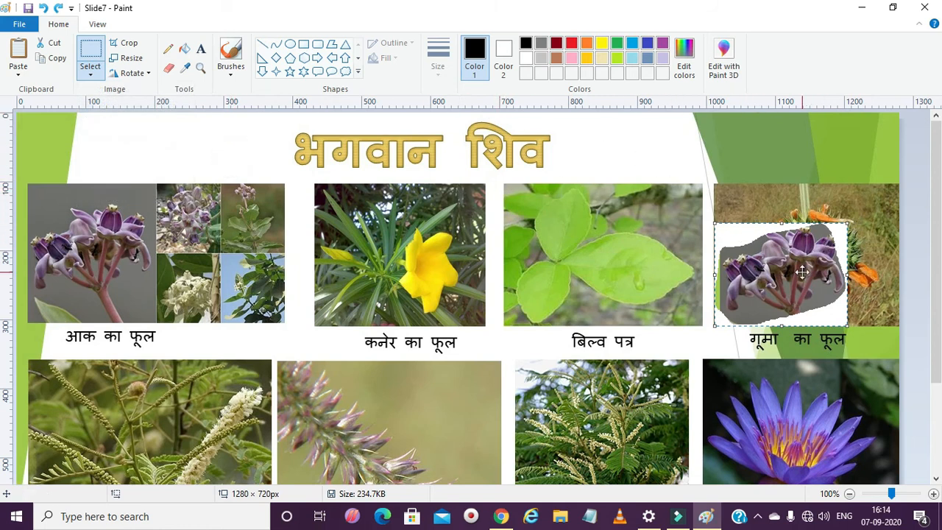
- Delete the pasted flower cluster lying over the गूमा का फूल picture
{"action": "key", "text": "Delete"}
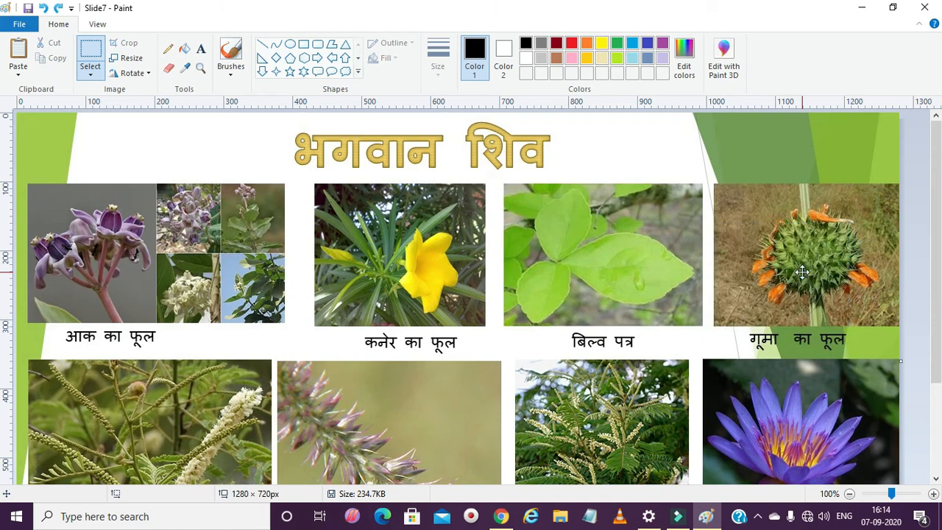